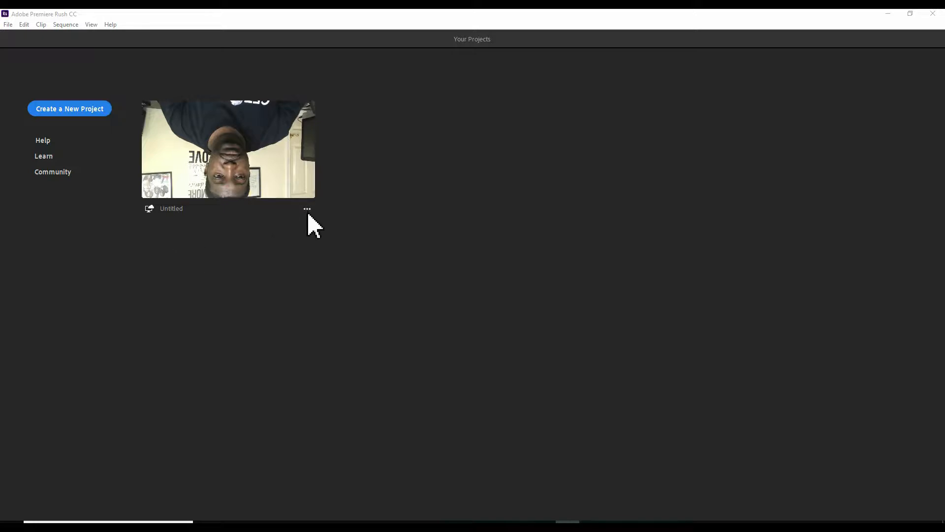
Open the existing Untitled project and set the rotation of the long clip after the intro to 180°.
left_click(268, 182)
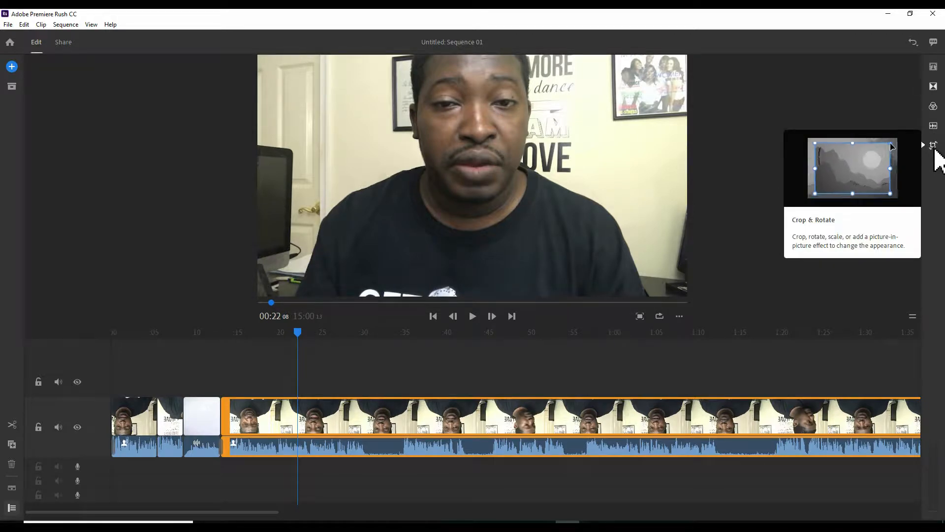
left_click(934, 147)
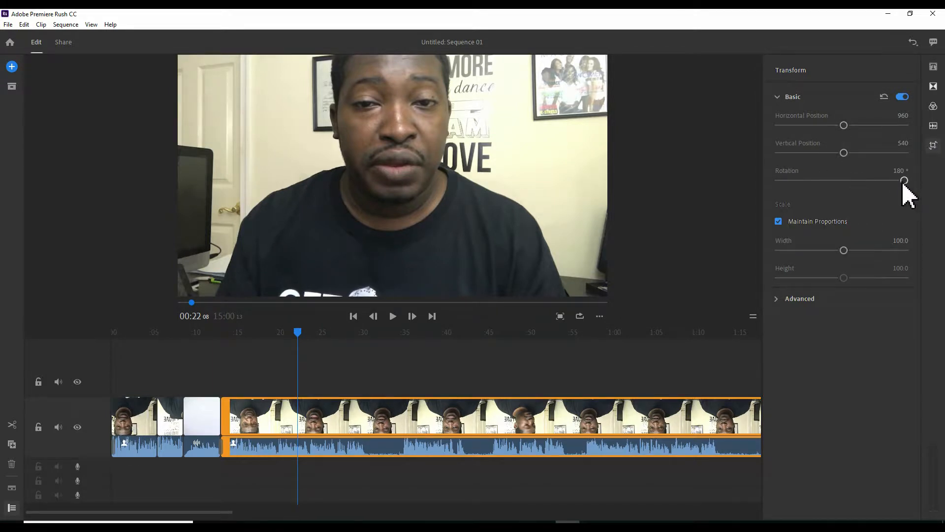
mouse_move(904, 183)
left_mouse_down()
mouse_move(873, 183)
mouse_move(911, 185)
left_mouse_up()
Try cropping the long clip's left side by 31.9% and 24.0%, and return the crop to 0%.
left_click(801, 304)
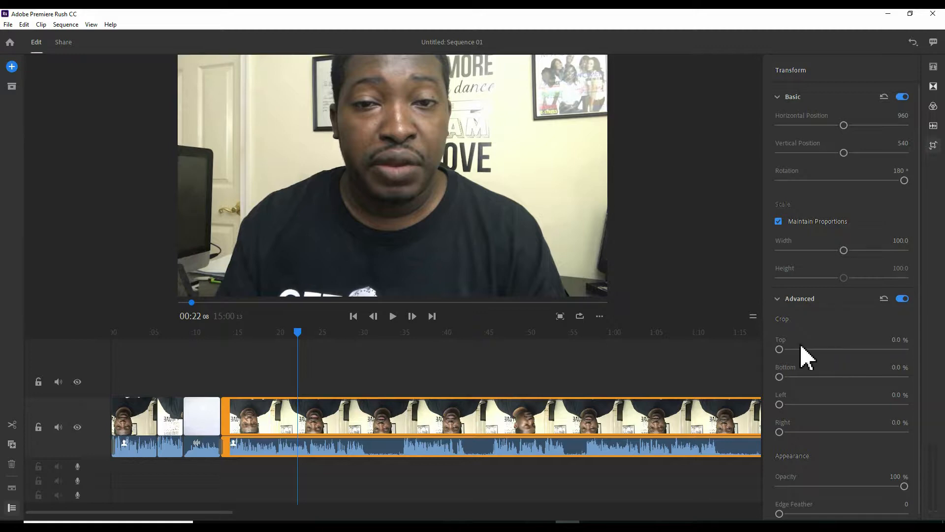
left_click_drag(779, 349, 819, 404)
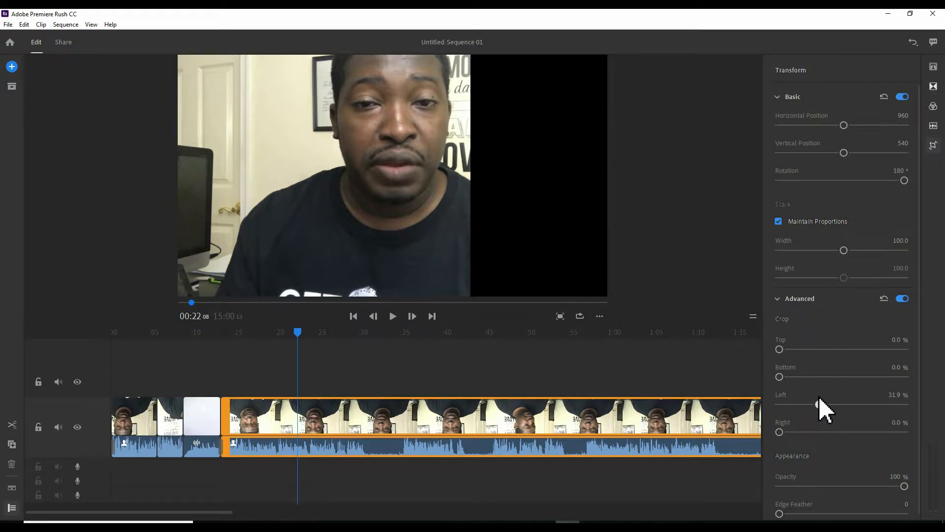
left_click_drag(819, 404, 809, 404)
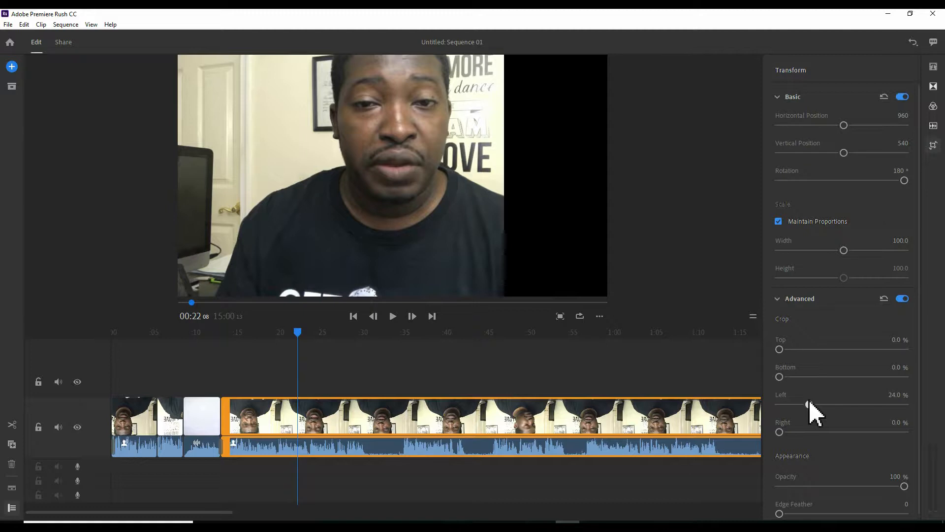
left_click_drag(810, 404, 778, 404)
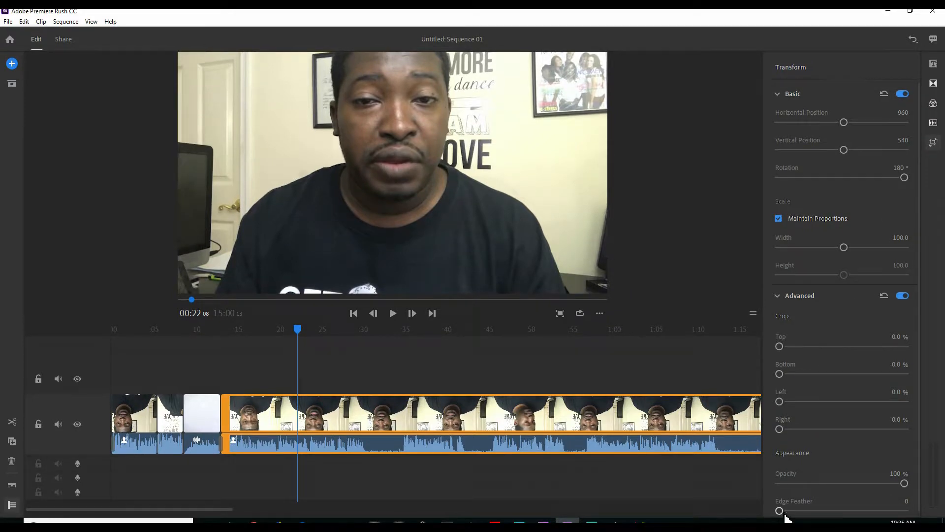
Try out the long clip's edge feather and opacity, returning them to 0 and 100%.
left_click_drag(806, 513, 777, 514)
mouse_move(903, 484)
left_mouse_down()
mouse_move(850, 489)
mouse_move(913, 495)
left_mouse_up()
scroll(924, 496, "down", 1)
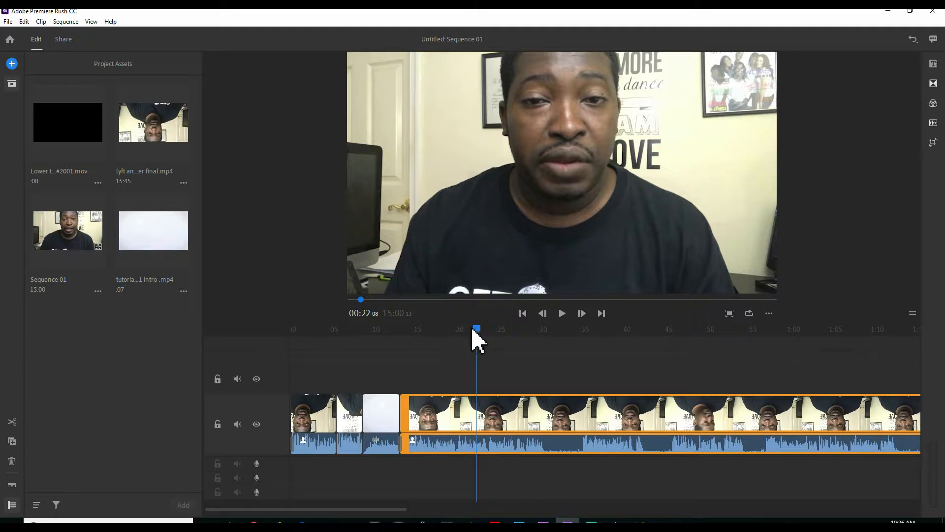
Apply a Dip to Black transition at the start of the first clip and check its duration setting.
left_click_drag(477, 331, 282, 330)
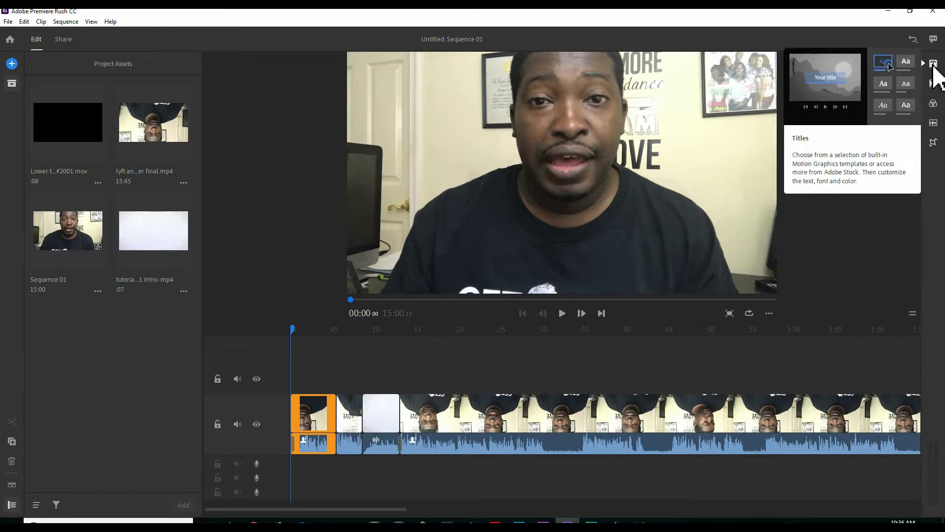
left_click(936, 89)
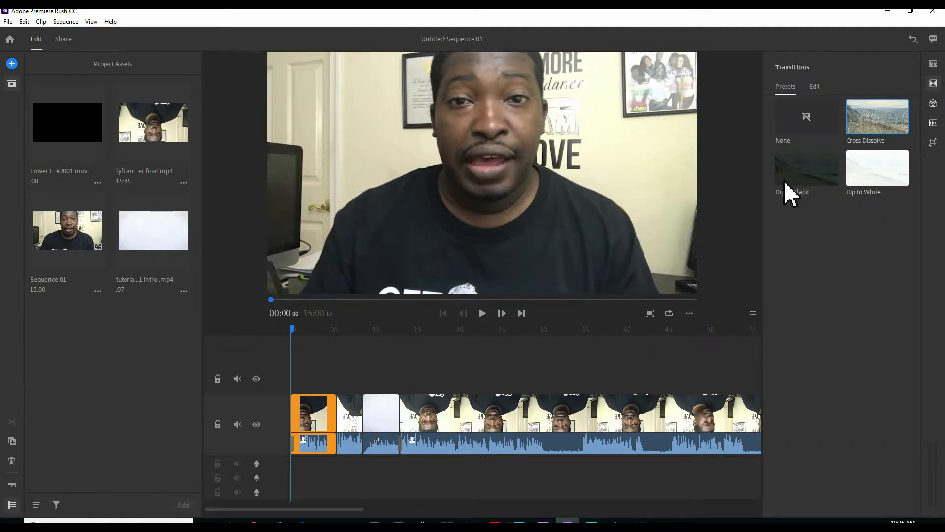
mouse_move(798, 185)
left_mouse_down()
mouse_move(313, 438)
mouse_move(303, 434)
left_mouse_up()
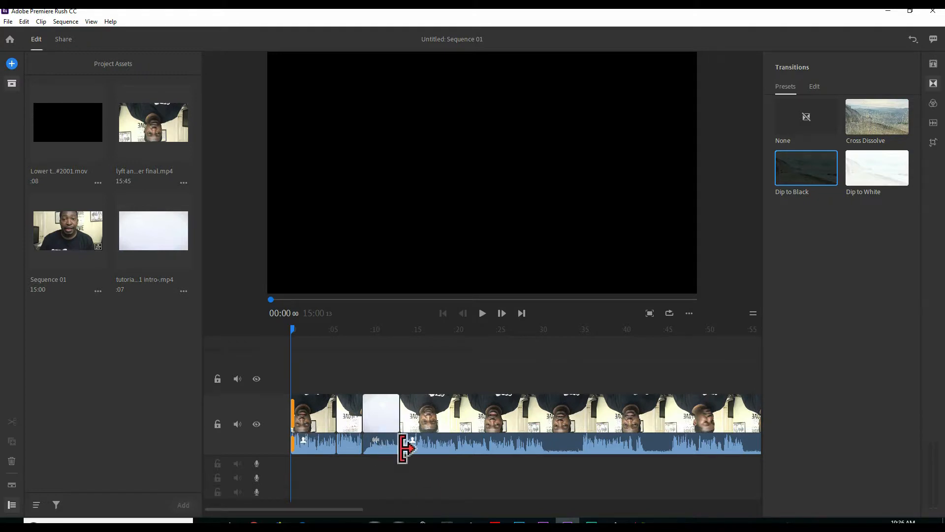
left_click(815, 89)
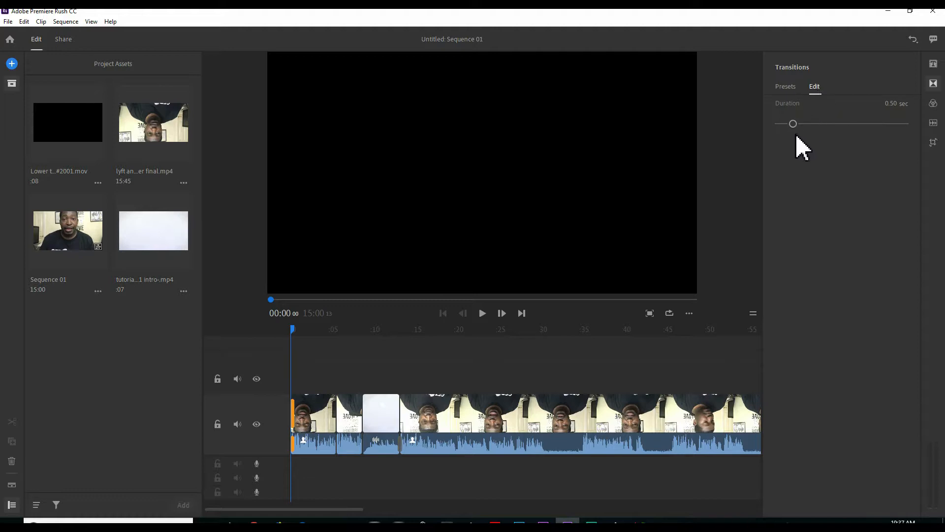
left_click(787, 88)
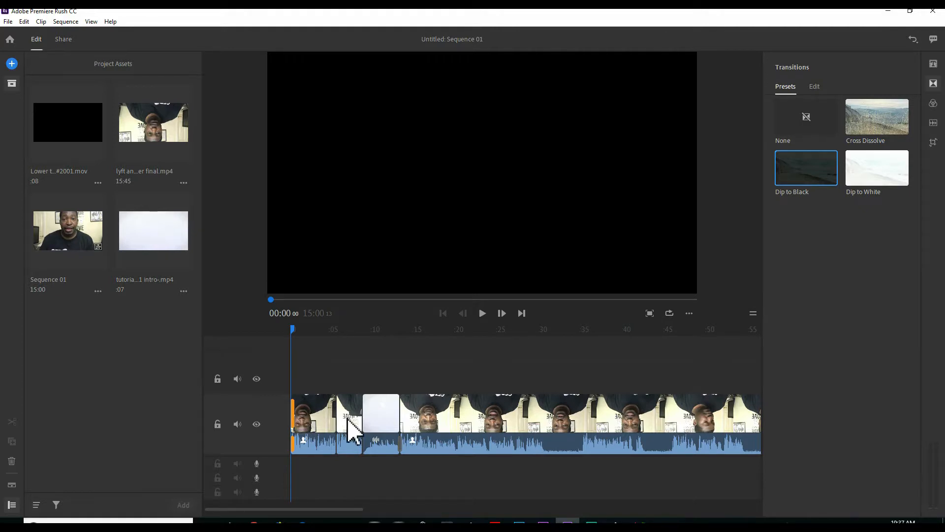
Add a Cross Dissolve transition between the logo intro and the following clip, play it back, and compare it with the opening transition.
left_click(377, 410)
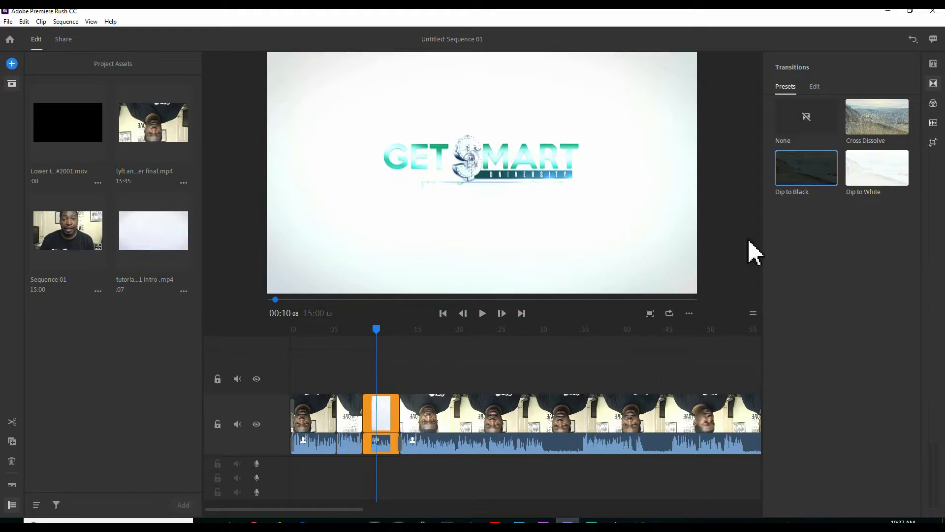
left_click_drag(882, 129, 403, 421)
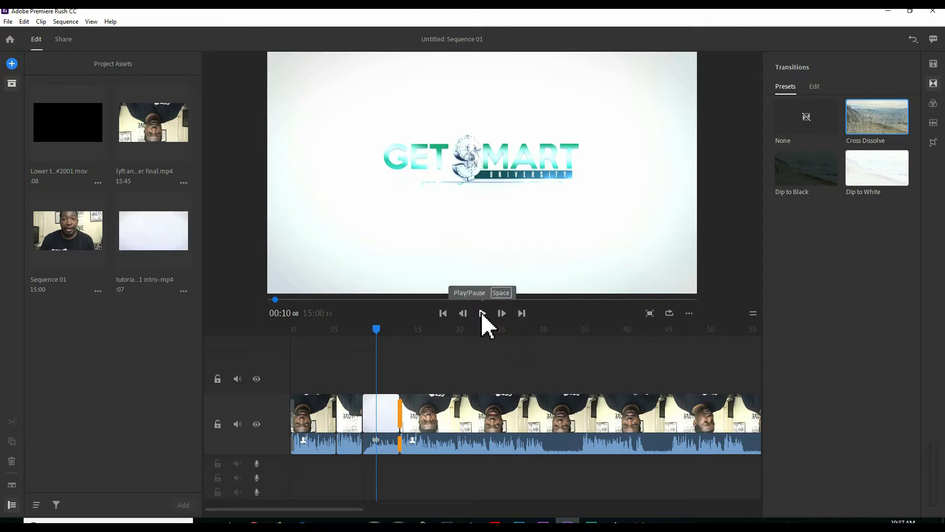
left_click(483, 313)
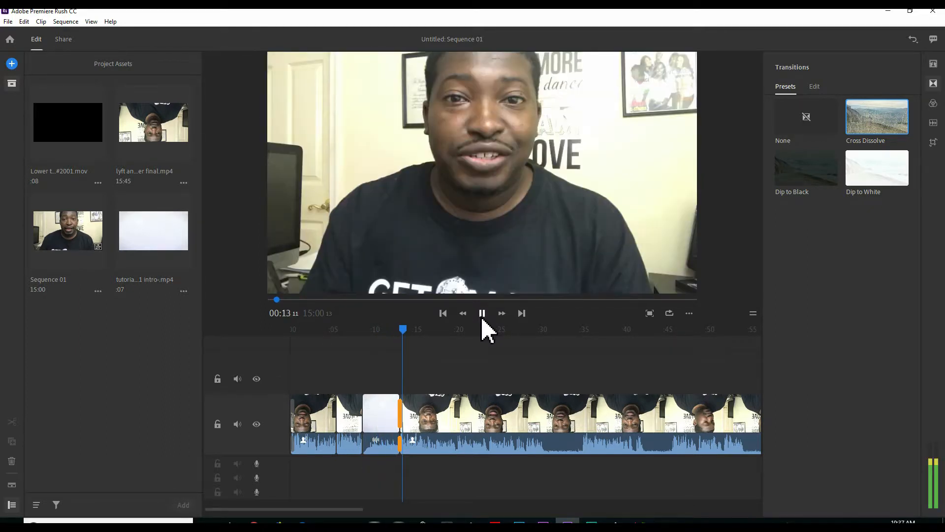
left_click_drag(410, 329, 390, 331)
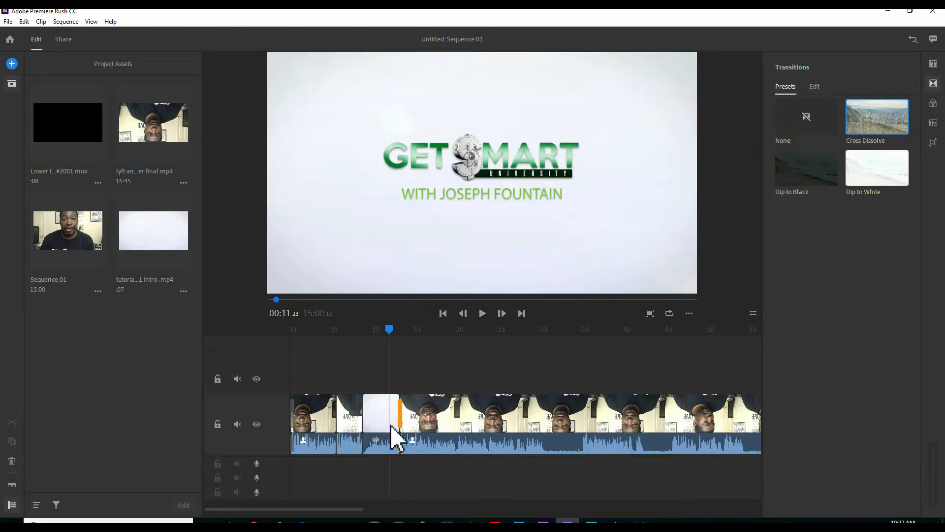
left_click(294, 434)
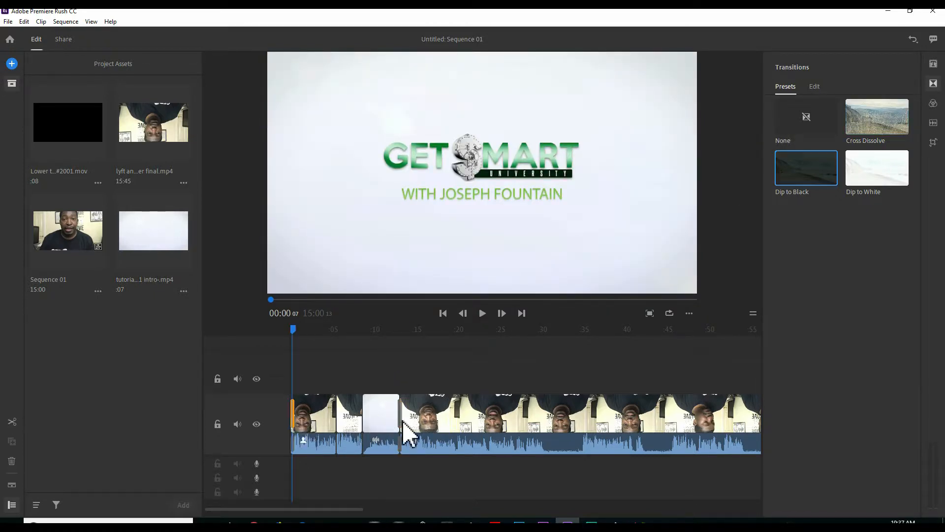
left_click(401, 423)
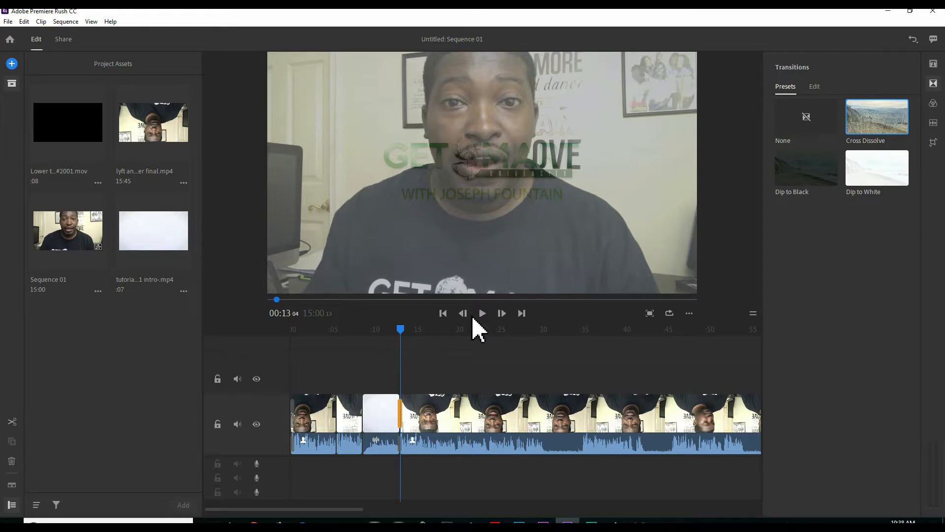
Split the long clip after the intro at 00:30:04.
left_click_drag(401, 330, 543, 335)
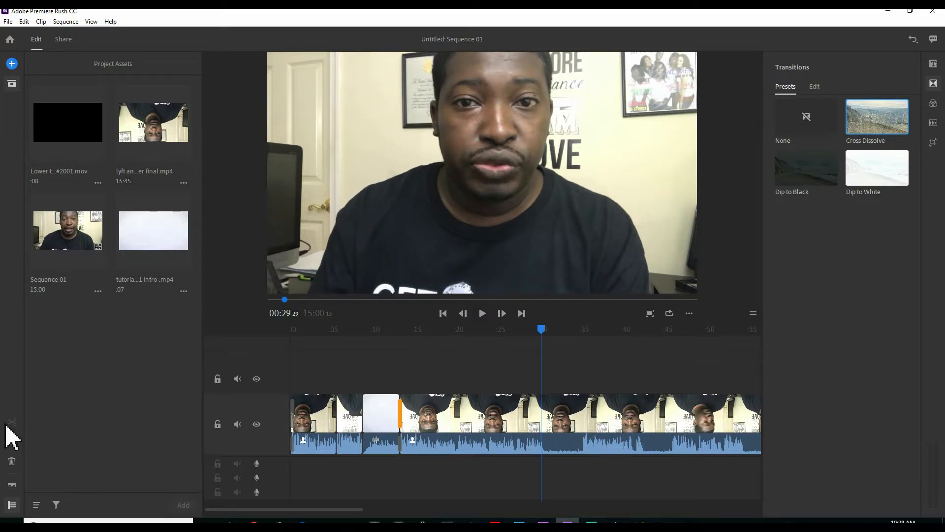
left_click(481, 424)
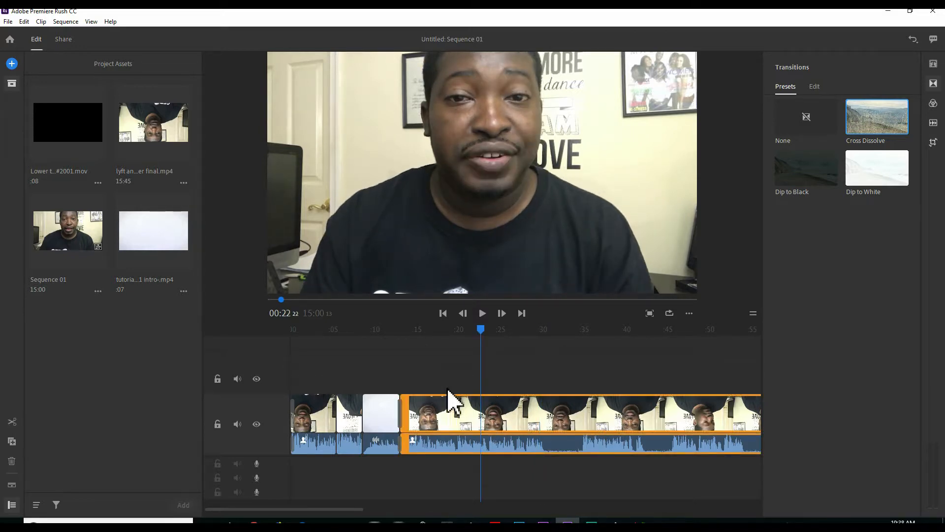
left_click_drag(481, 331, 543, 331)
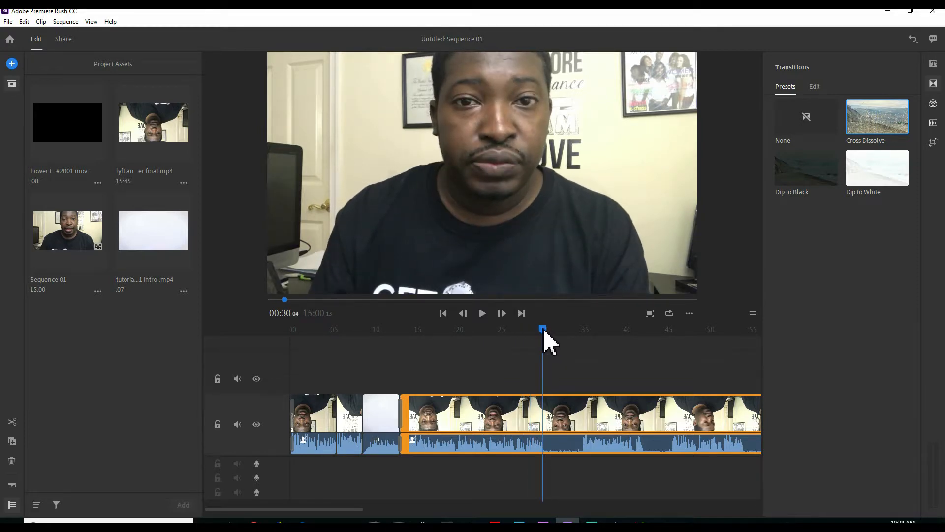
left_click(12, 423)
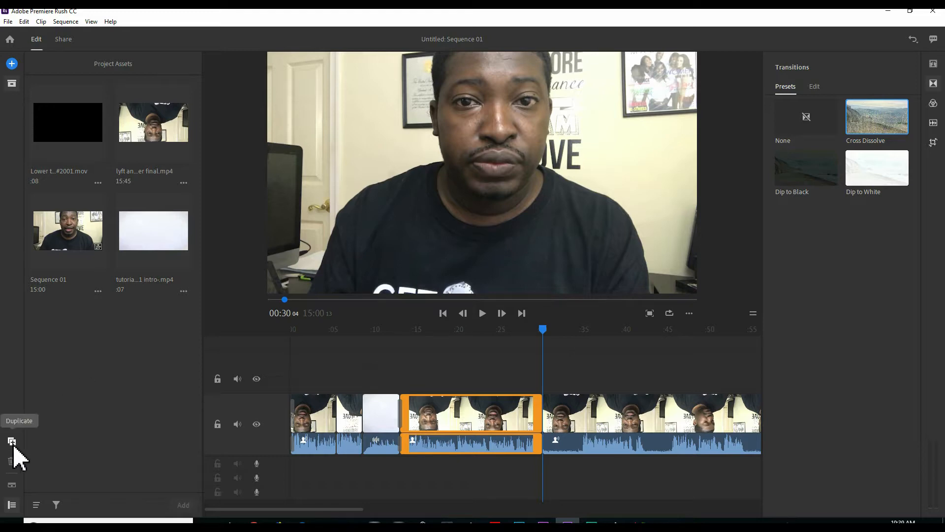
Collapse the audio tracks in the timeline and expand them again.
left_click(12, 486)
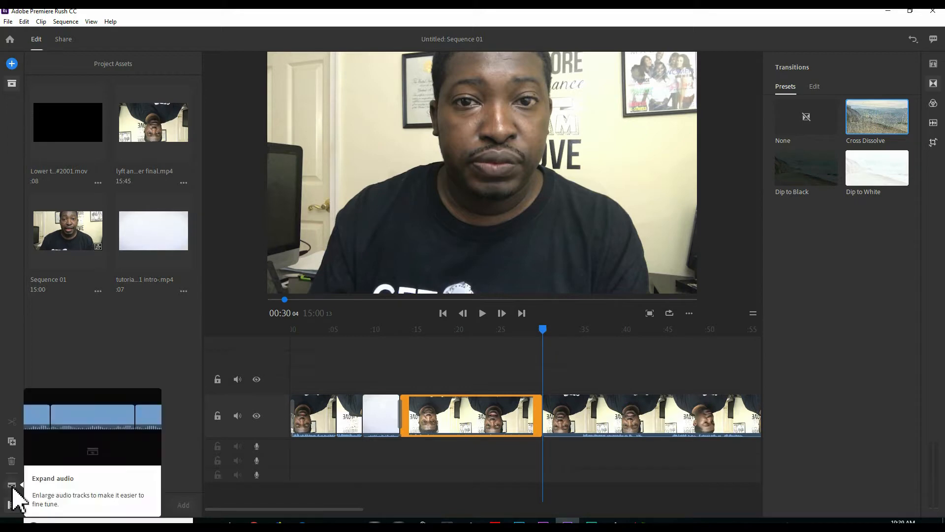
left_click(13, 487)
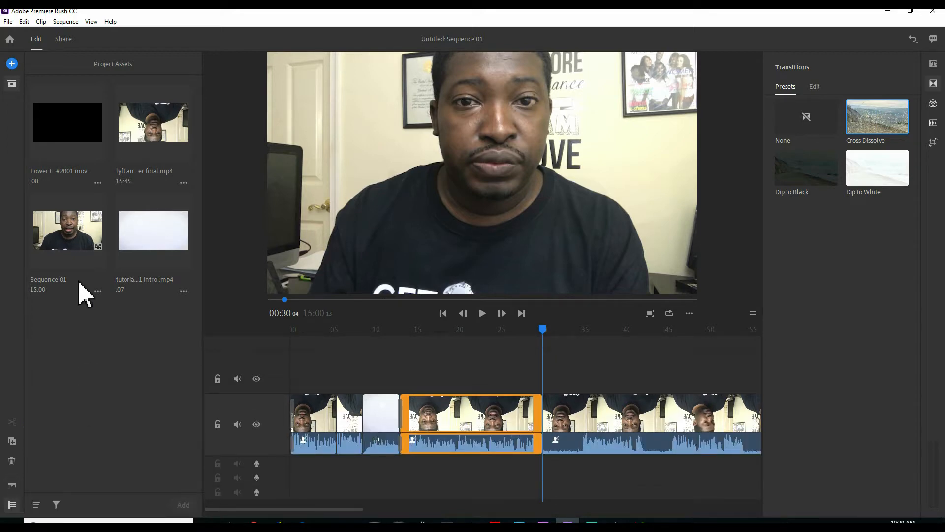
Open the sharing settings for the sequence and display the YouTube destination's publishing options.
left_click(66, 41)
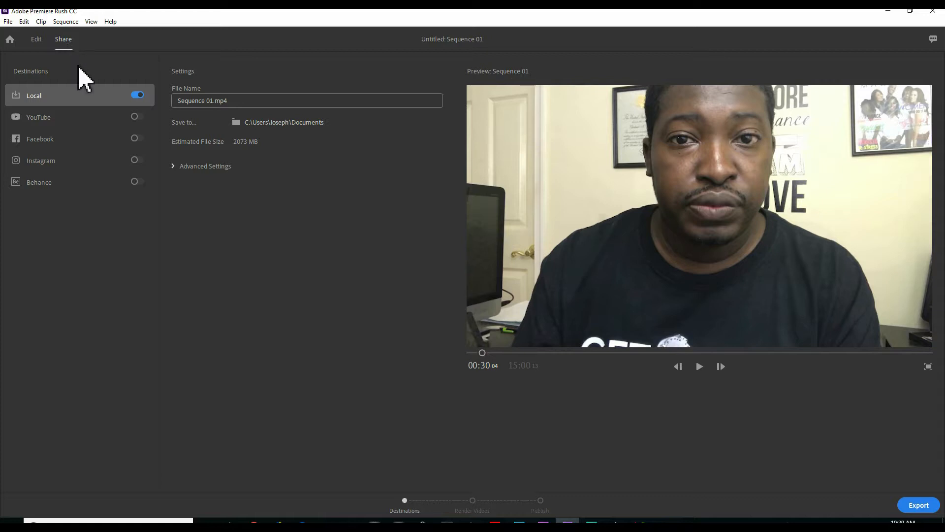
left_click(113, 126)
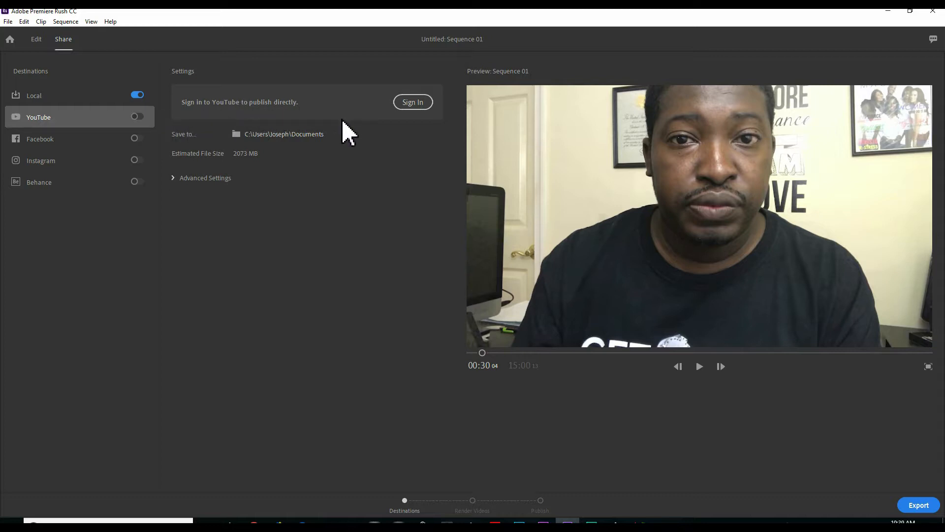
left_click(185, 180)
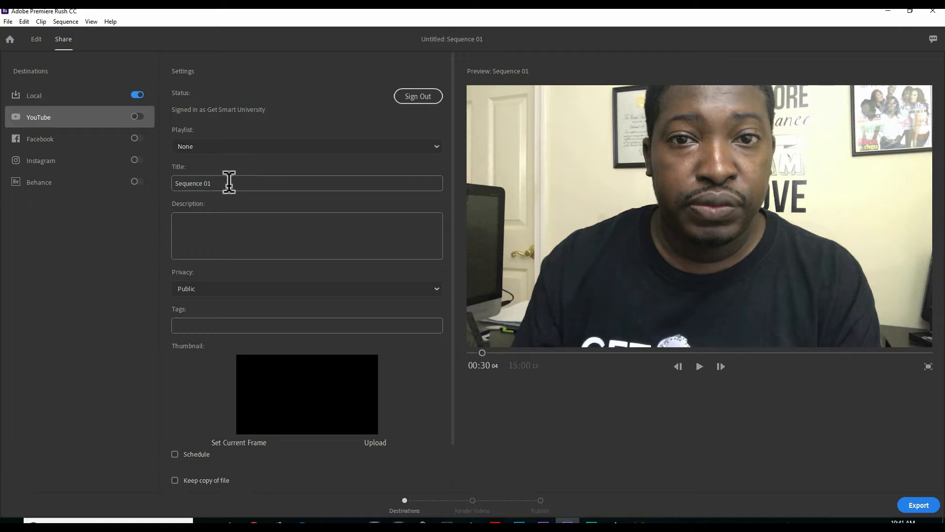
Review the YouTube privacy choices and the advanced export settings for preset, resolution, frame rate, audio channels and quality.
left_click(428, 292)
left_click(427, 291)
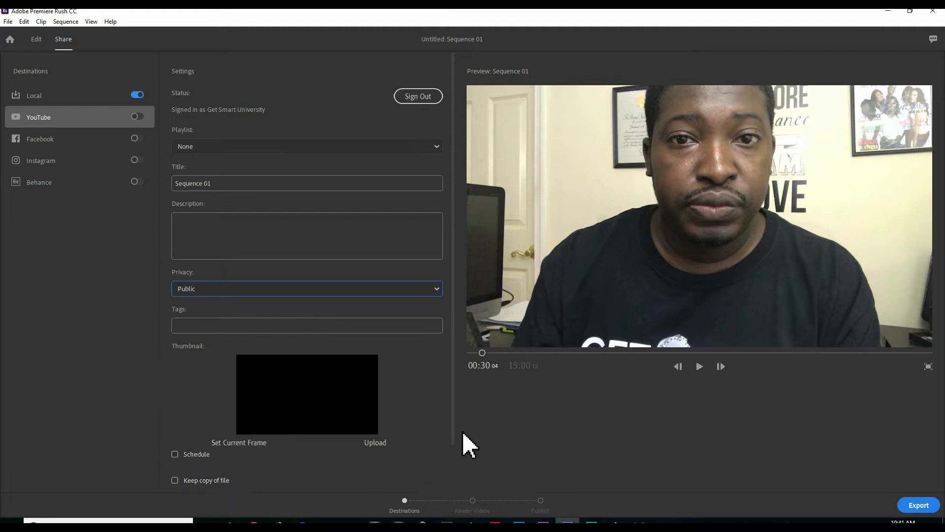
scroll(456, 432, "down", 1)
scroll(463, 445, "down", 2)
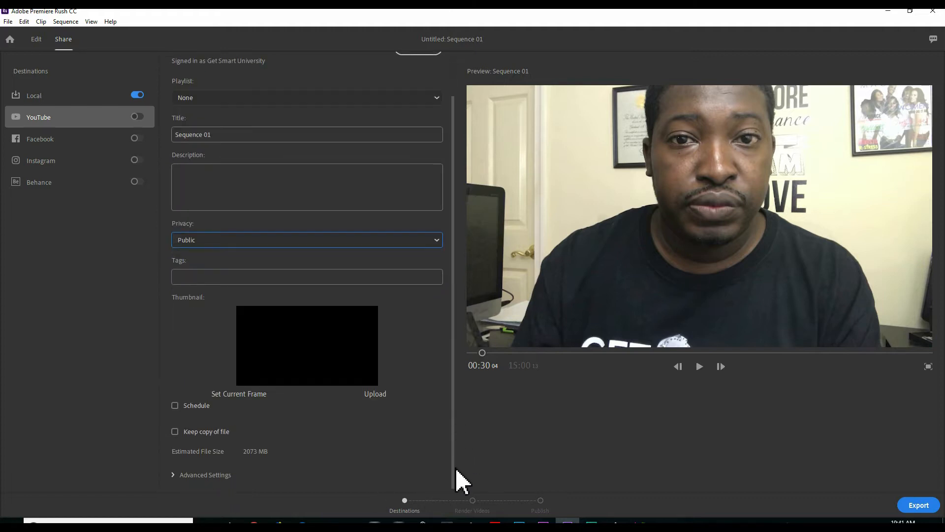
left_click(200, 476)
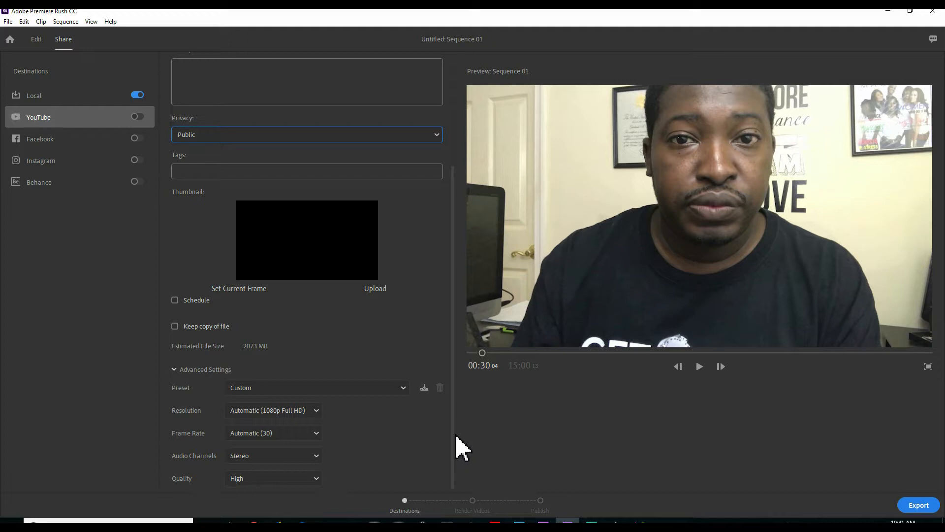
Review the available YouTube playlists and the field for the video's tags.
left_click_drag(455, 436, 459, 350)
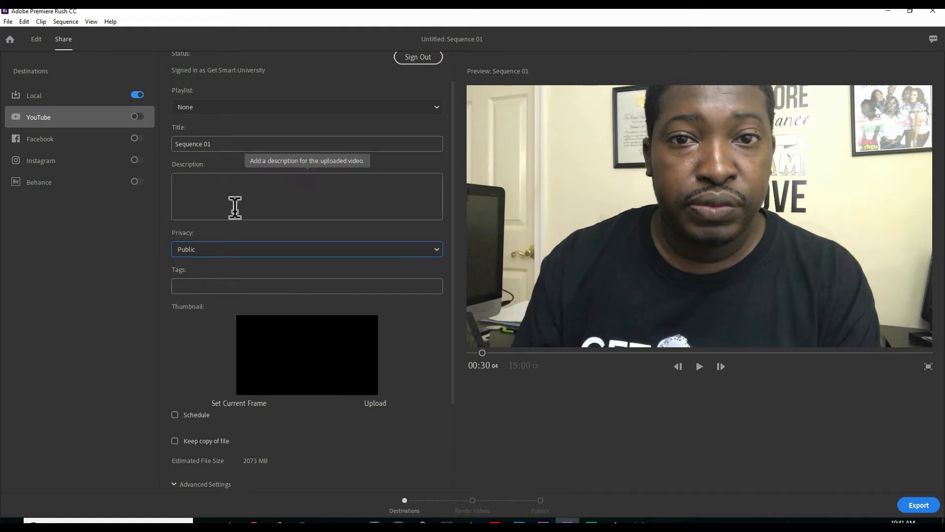
left_click(426, 114)
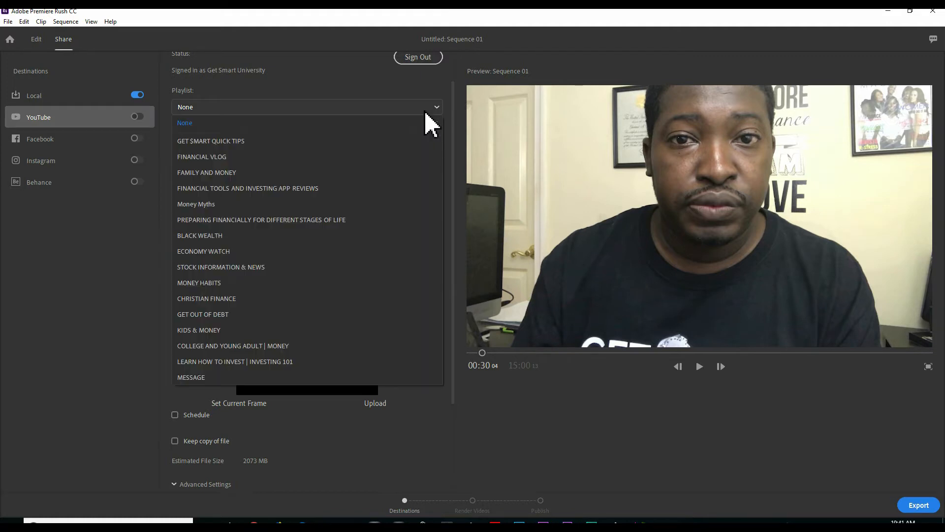
left_click(425, 114)
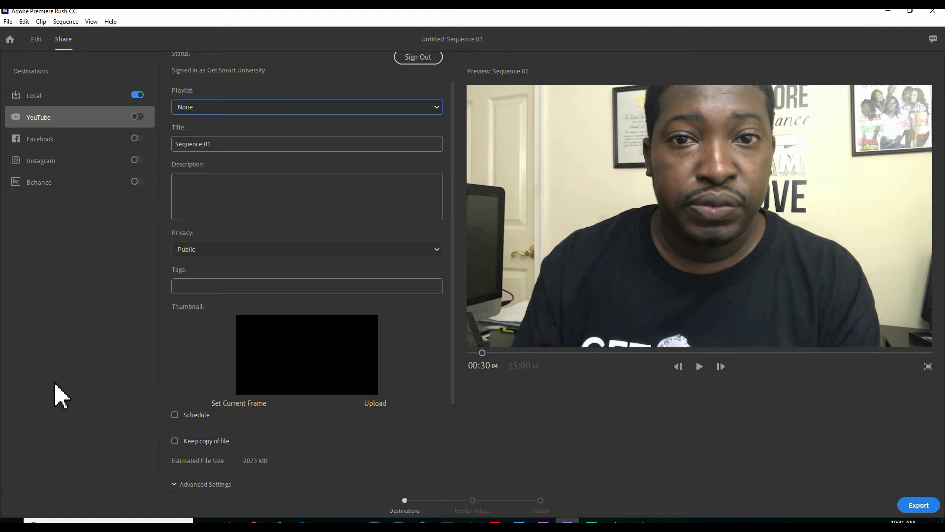
left_click(192, 285)
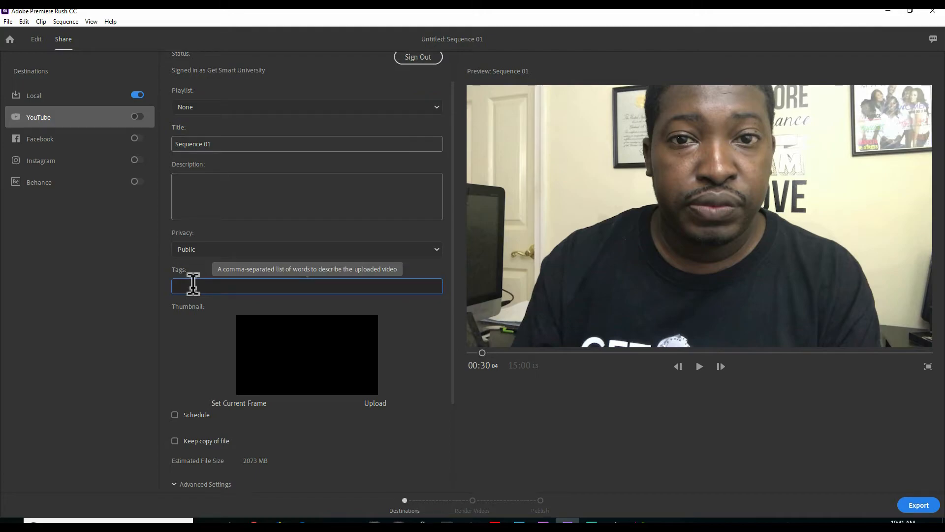